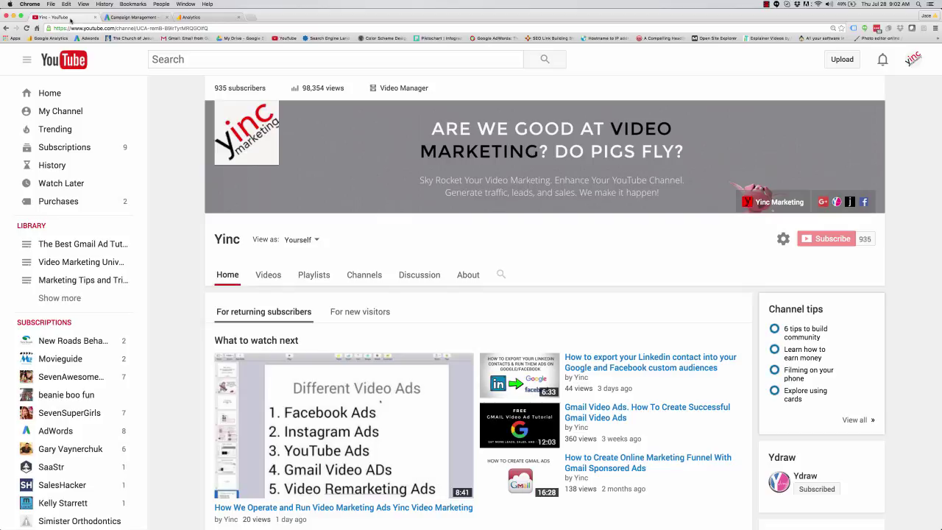
Search YouTube for "ydraw" and open the Ydraw channel from the results
left_click(183, 60)
type("ydraw")
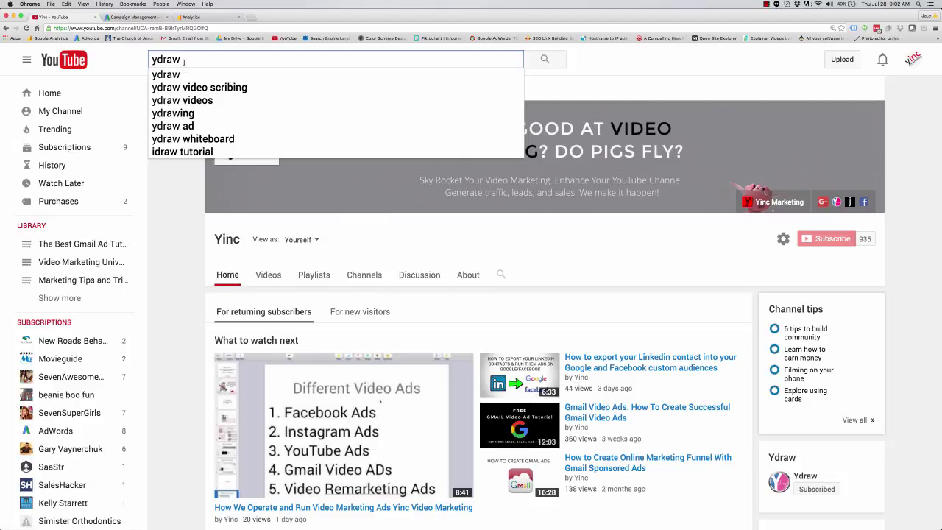
key("Return")
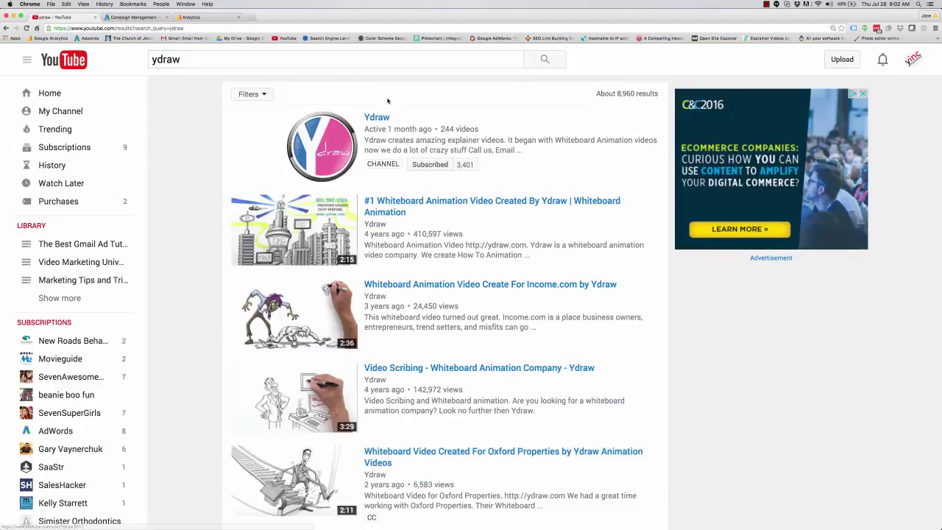
left_click(381, 117)
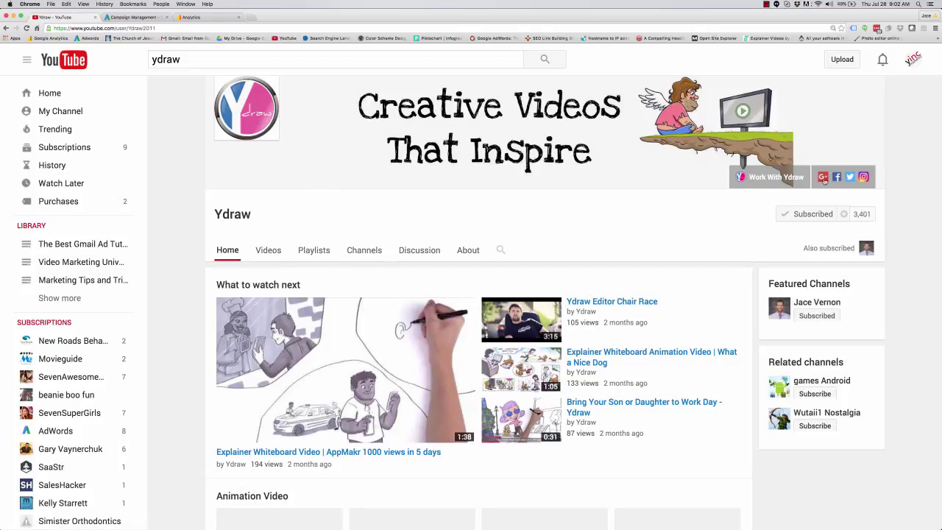
Browse the uploaded videos on the Ydraw channel
left_click(271, 256)
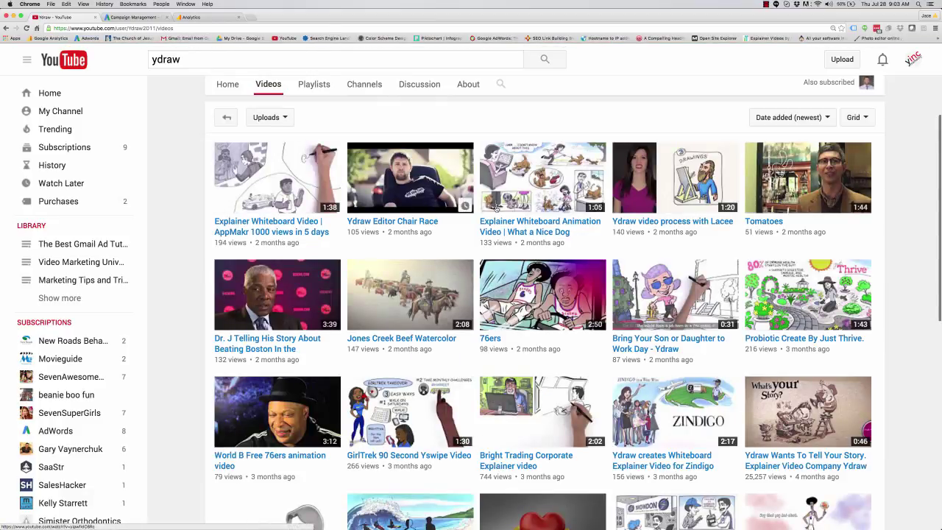
scroll(495, 209, "down", 10)
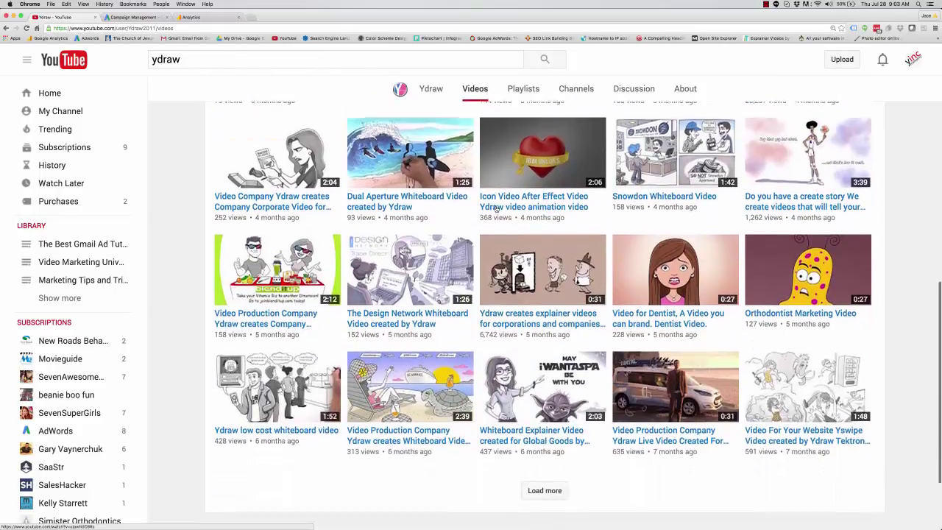
scroll(495, 209, "up", 5)
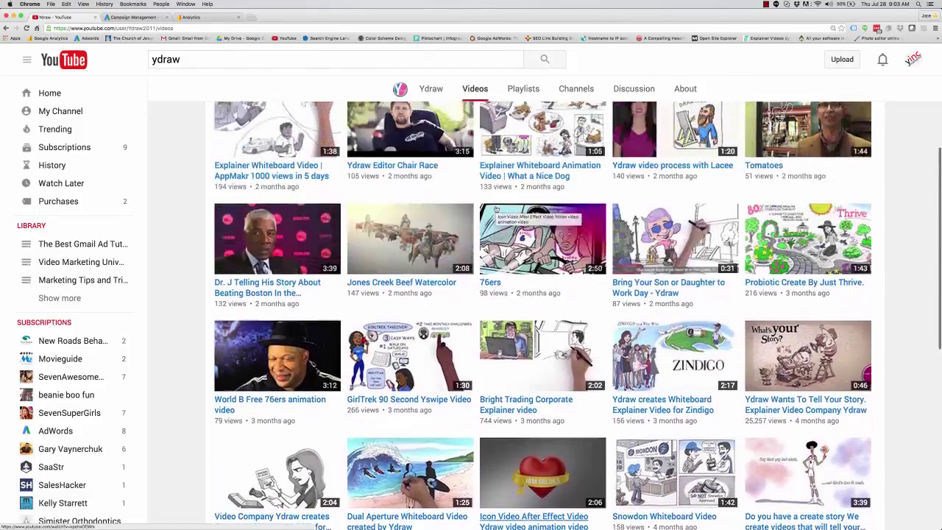
scroll(495, 210, "up", 5)
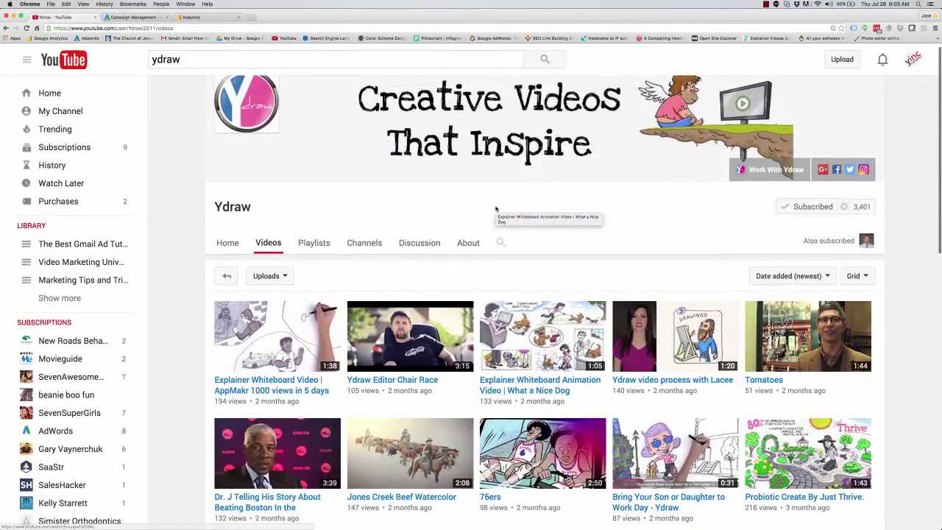
Switch to Google AdWords and start a YouTube users remarketing list for the Ydraw channel with list type "Viewed certain video(s)"
left_click(144, 16)
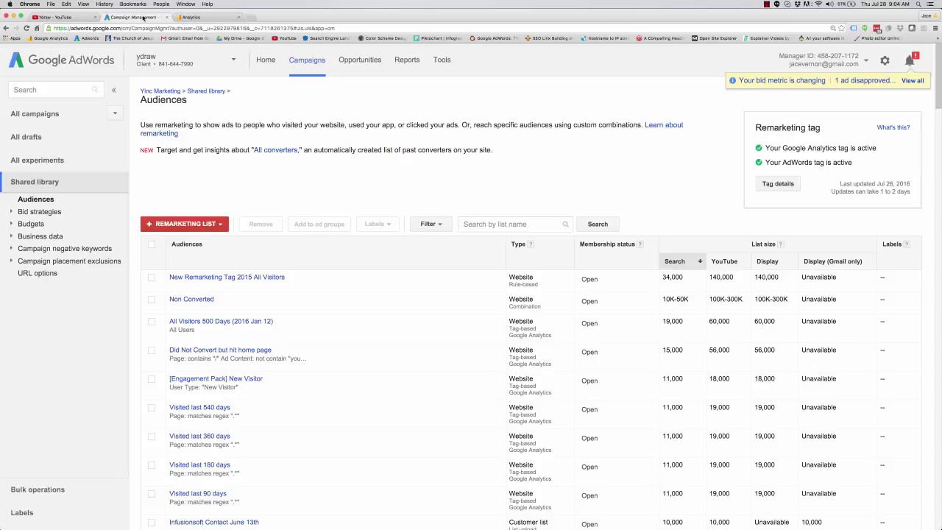
left_click(219, 224)
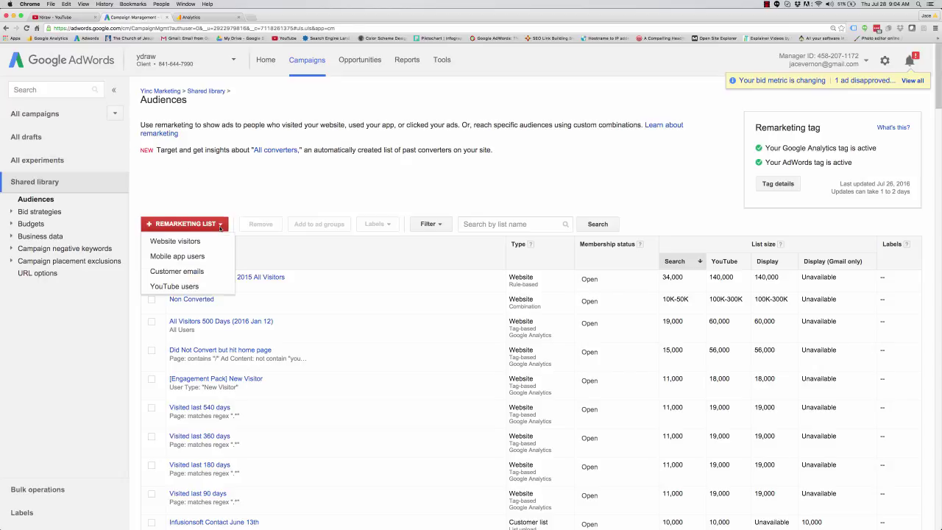
left_click(193, 286)
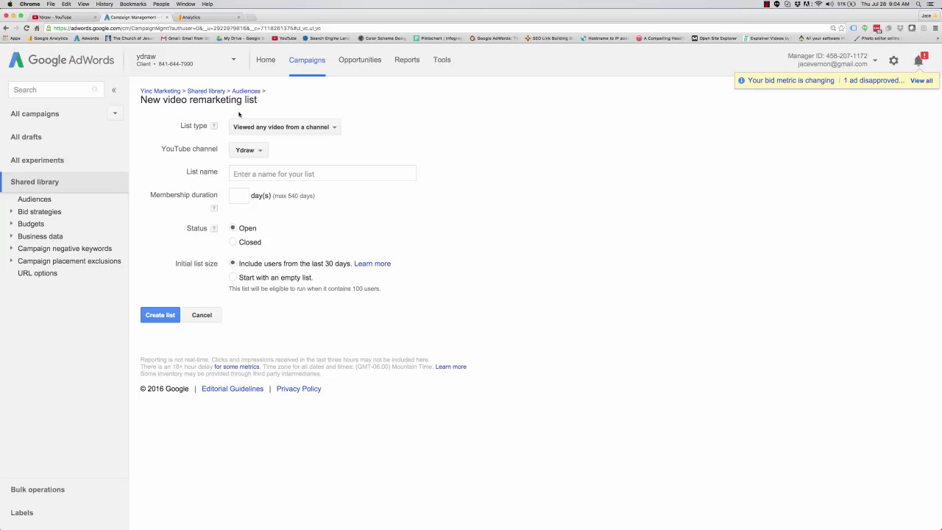
left_click(255, 148)
left_click(256, 148)
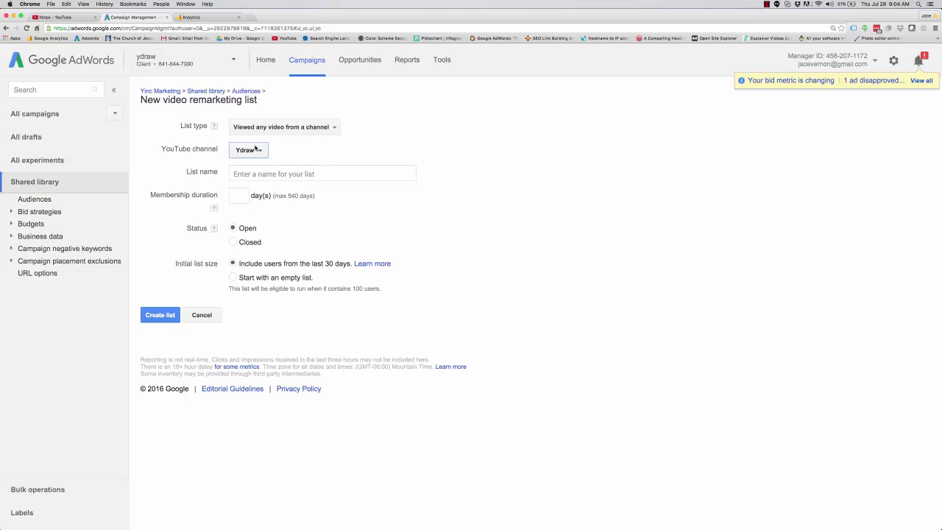
left_click(321, 131)
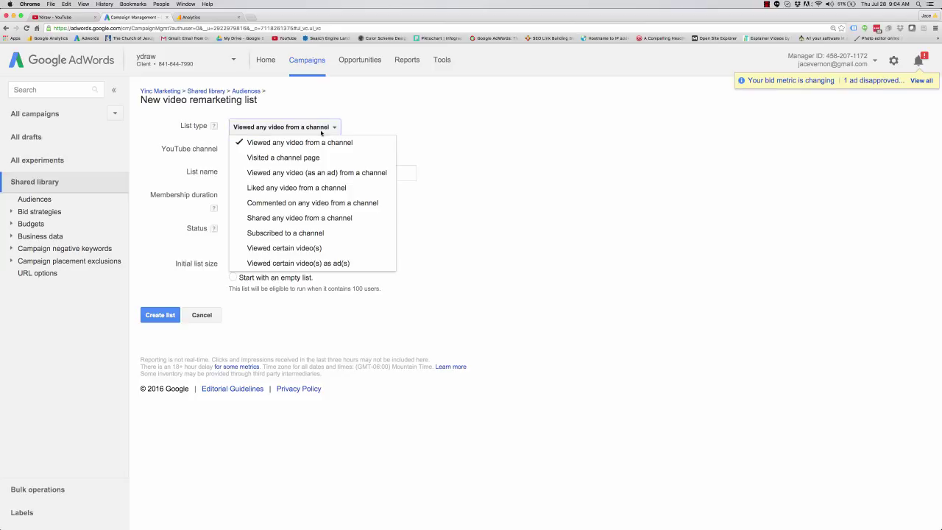
left_click(292, 250)
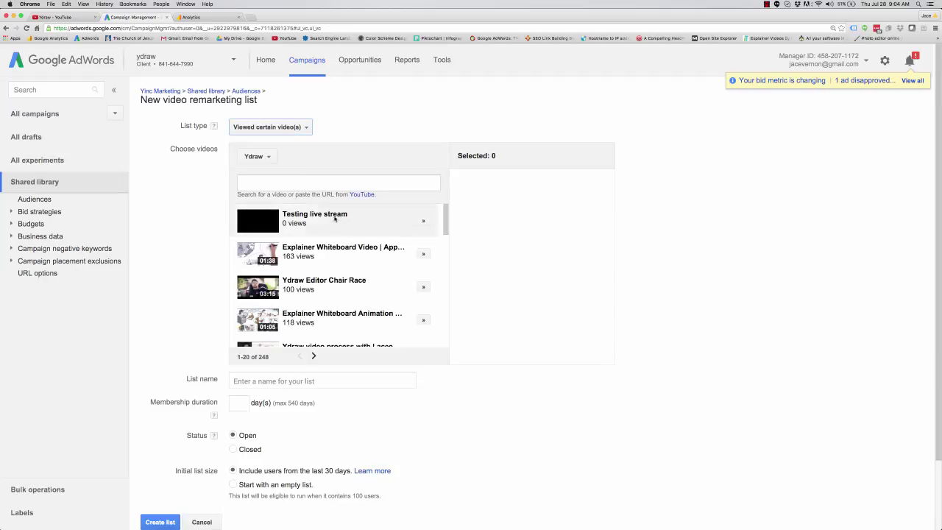
Add the video "Dr. J Telling His Story About Beating Boston In the Conference Finals" to the list's selected videos
scroll(354, 239, "down", 5)
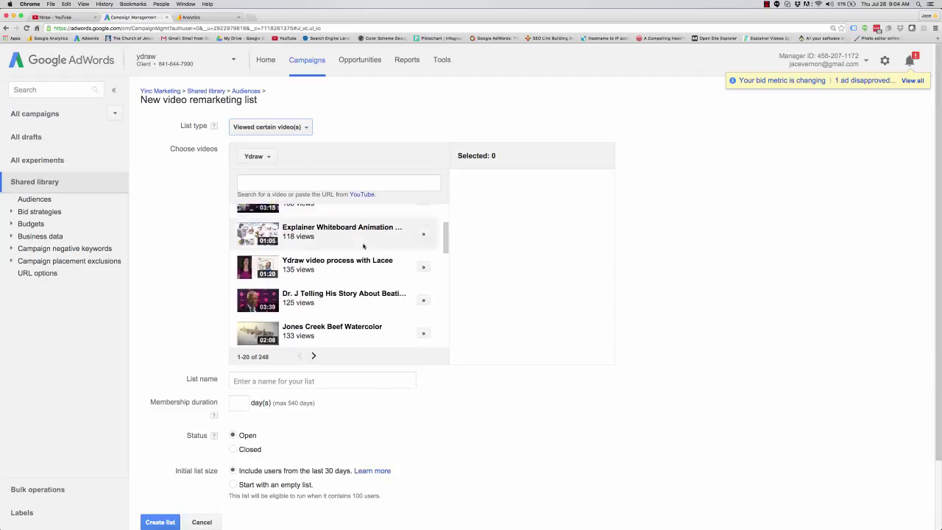
scroll(363, 246, "down", 2)
left_click(424, 262)
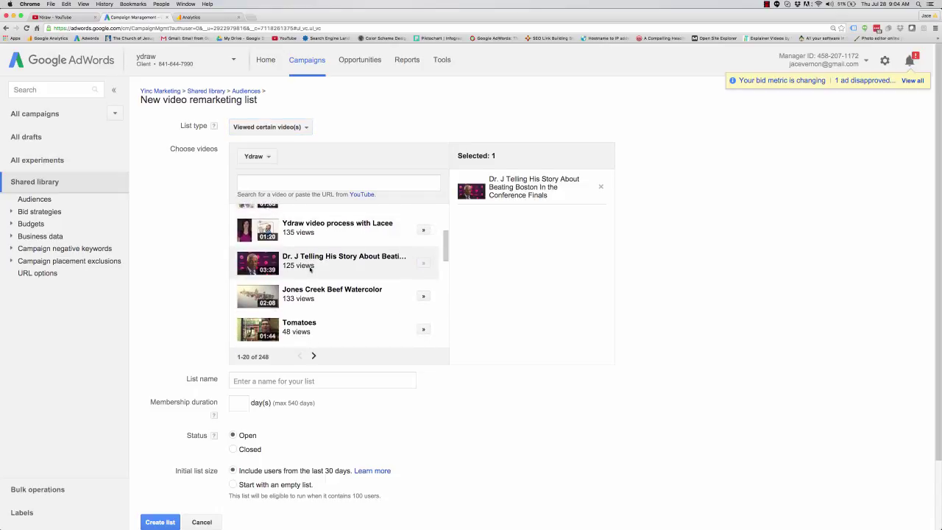
scroll(309, 270, "down", 5)
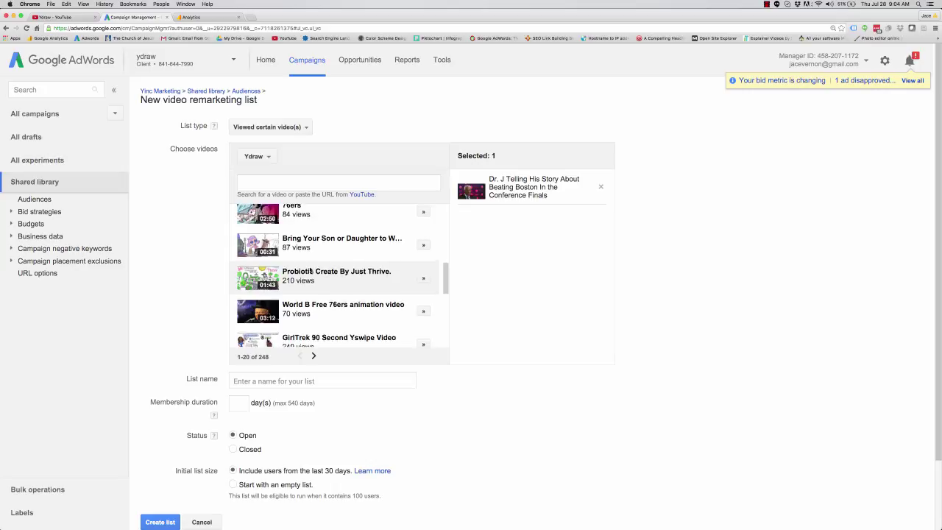
scroll(310, 269, "up", 7)
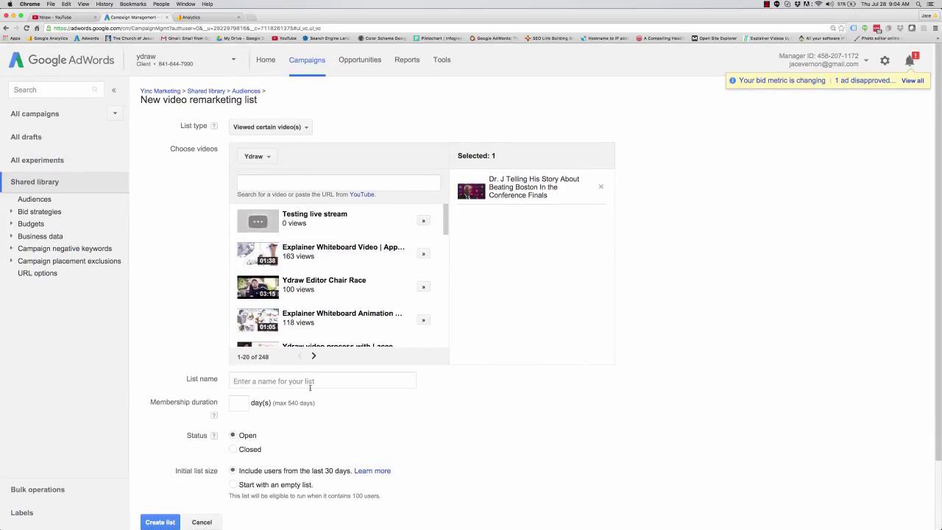
Name the list "Dr J Video", set the membership duration to 150 days and create it
left_click(298, 380)
type("Dr J Video")
scroll(239, 380, "down", 1)
left_click(239, 380)
type("150")
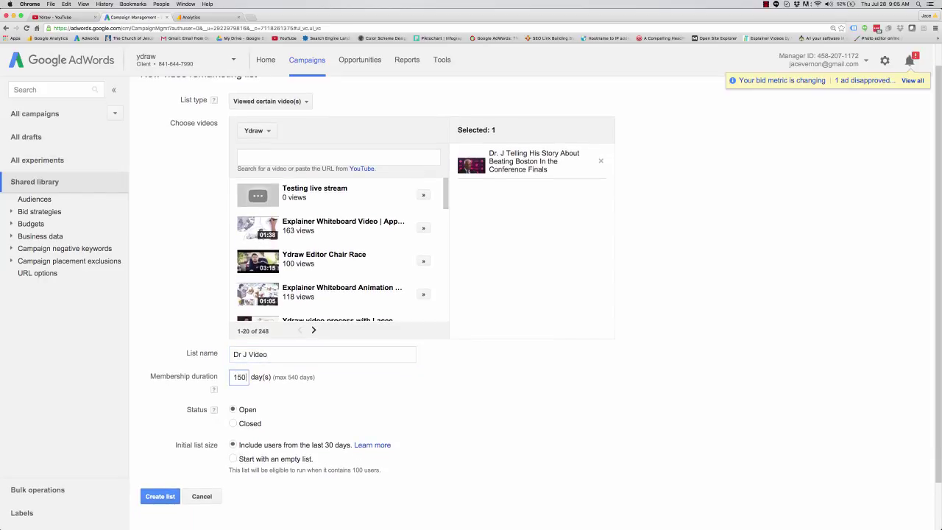
scroll(302, 413, "down", 1)
scroll(302, 412, "down", 2)
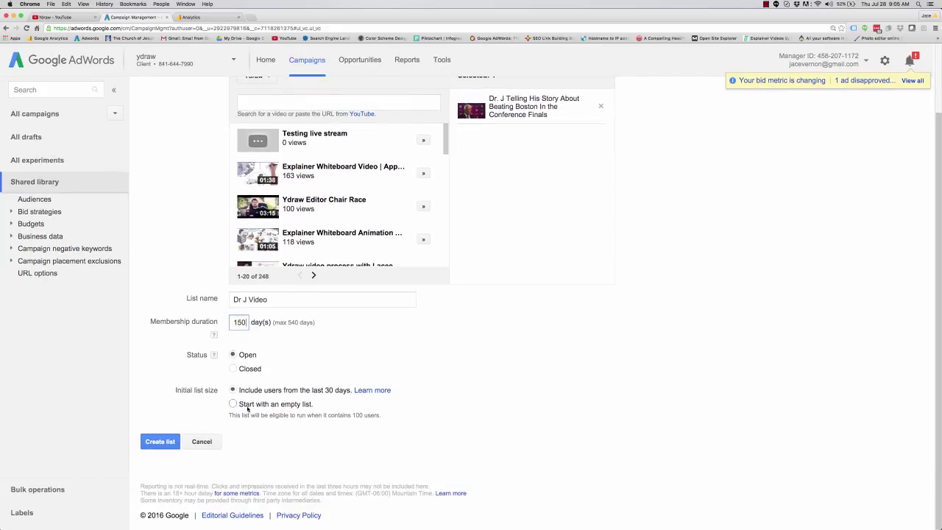
left_click(163, 441)
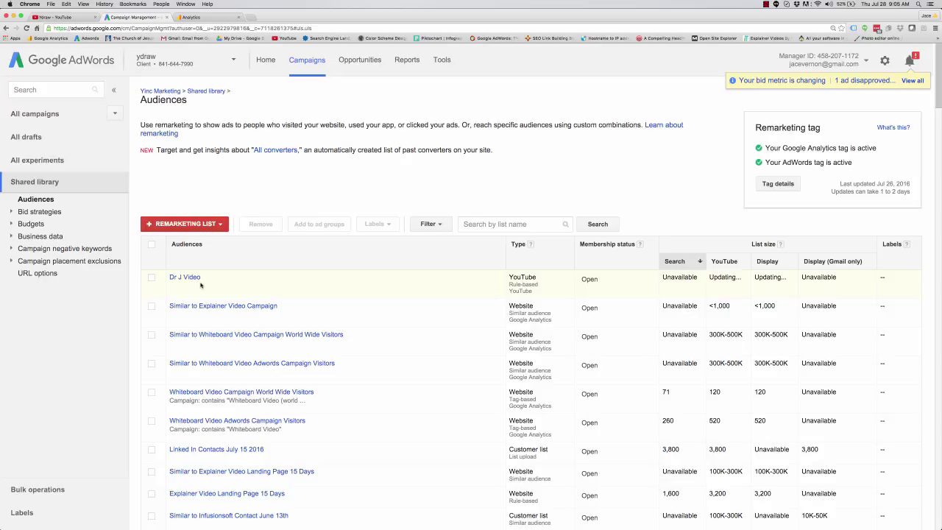
Examine the types and YouTube and Display sizes of the audience lists, including the viewed-video, similar-audience and website-visitor lists
scroll(200, 285, "down", 5)
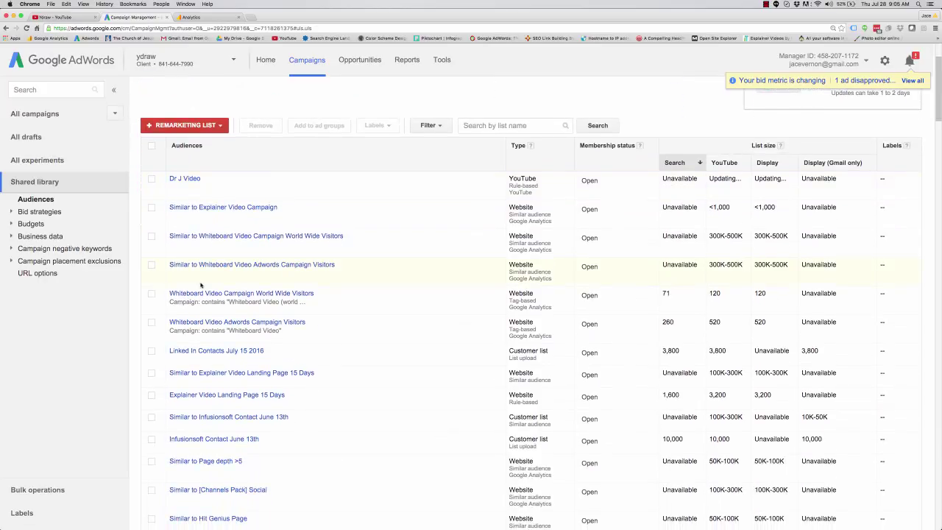
scroll(200, 283, "down", 10)
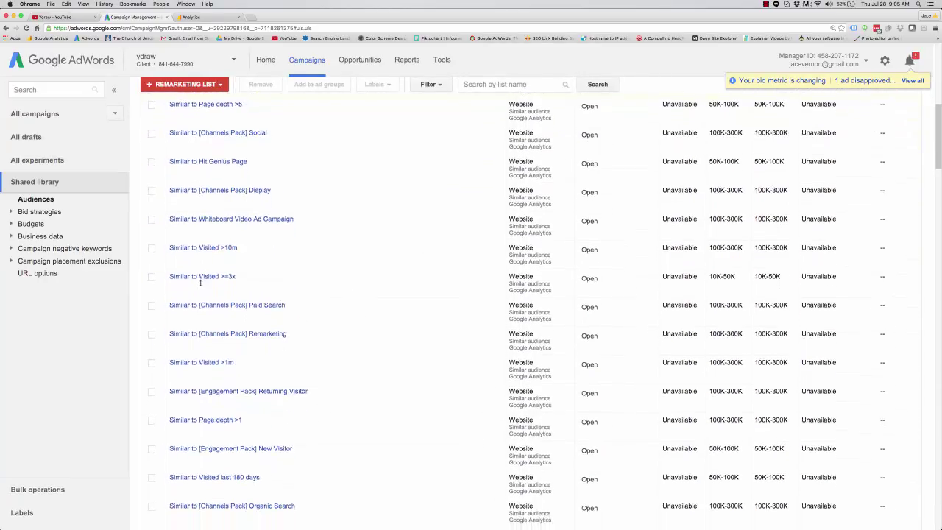
scroll(200, 282, "down", 18)
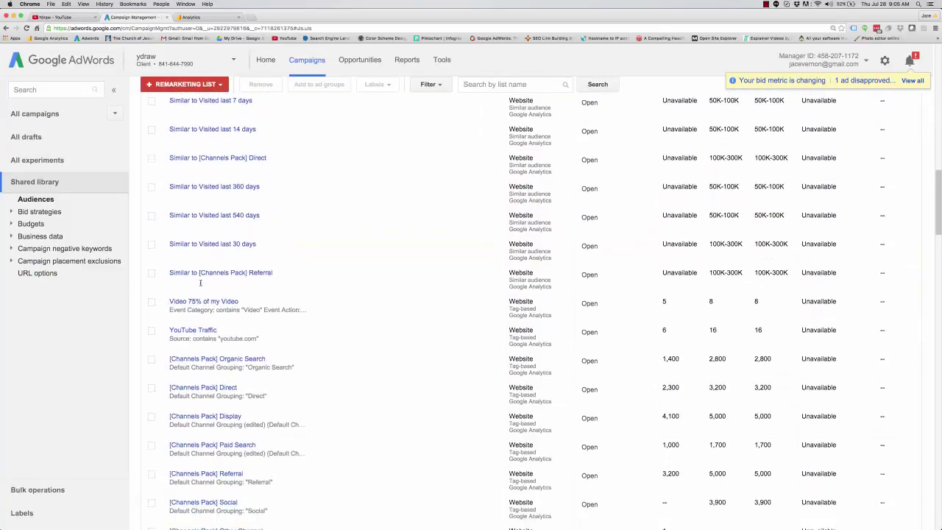
scroll(200, 282, "down", 2)
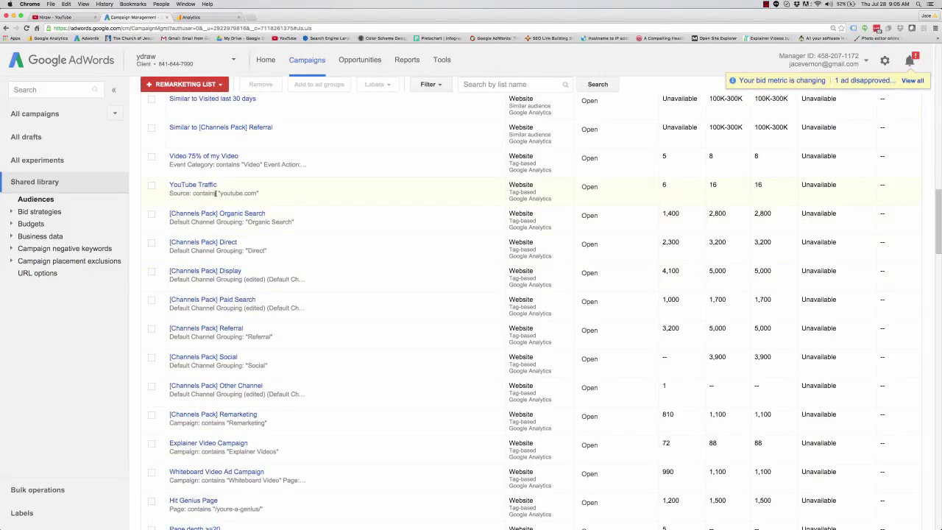
scroll(218, 192, "down", 7)
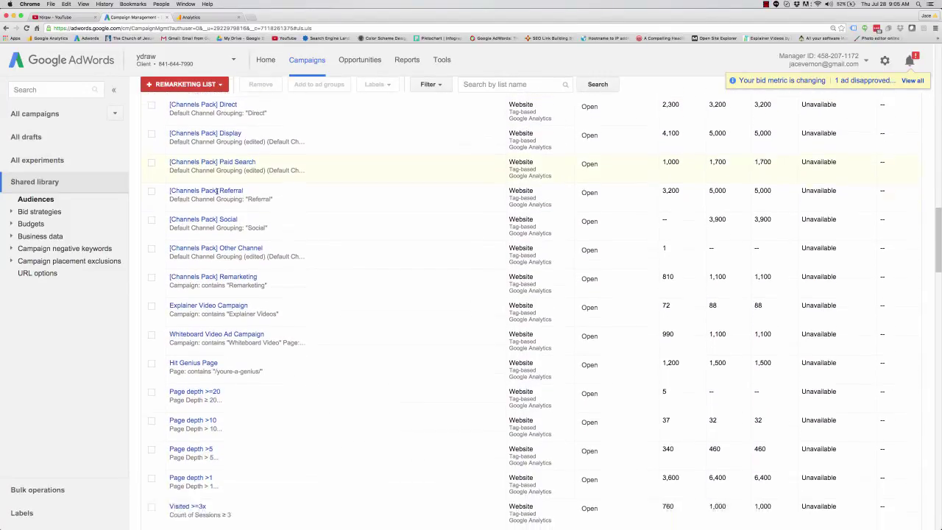
scroll(217, 192, "down", 12)
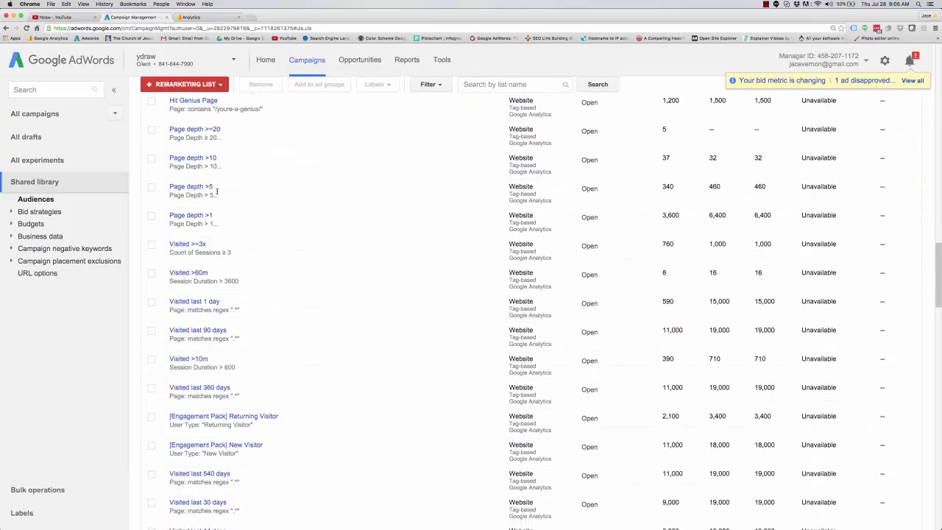
scroll(217, 193, "down", 9)
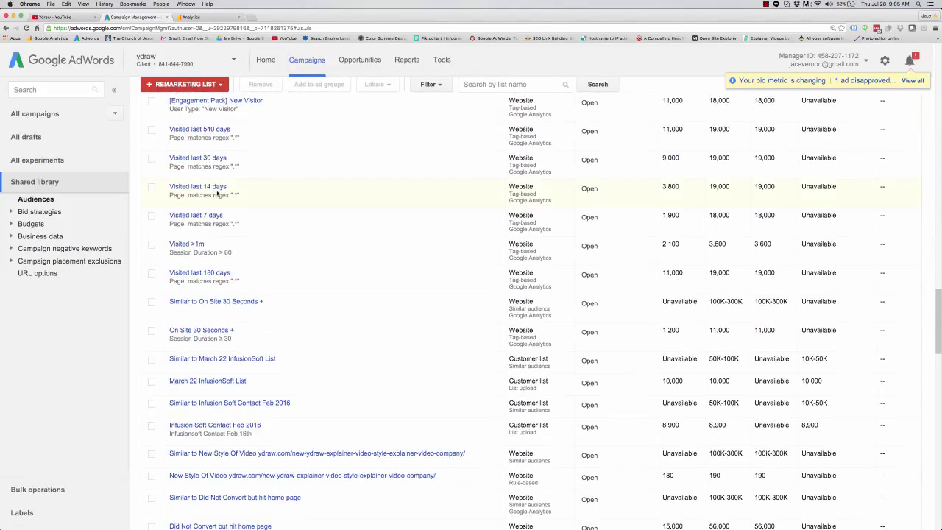
scroll(217, 192, "down", 9)
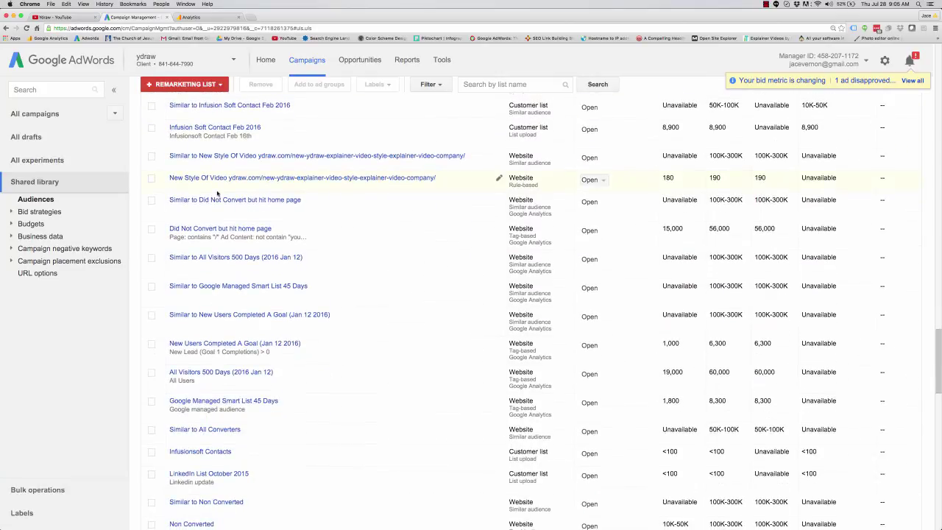
scroll(217, 193, "down", 12)
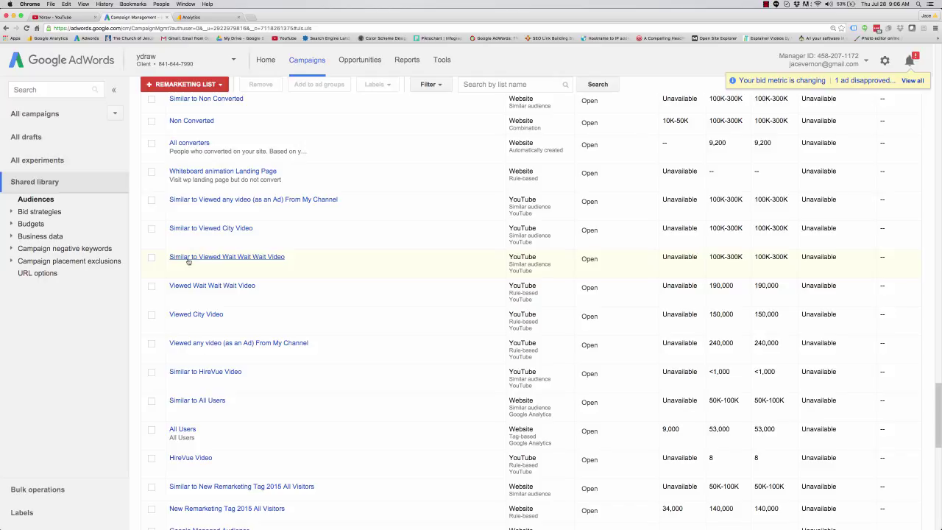
scroll(189, 262, "down", 1)
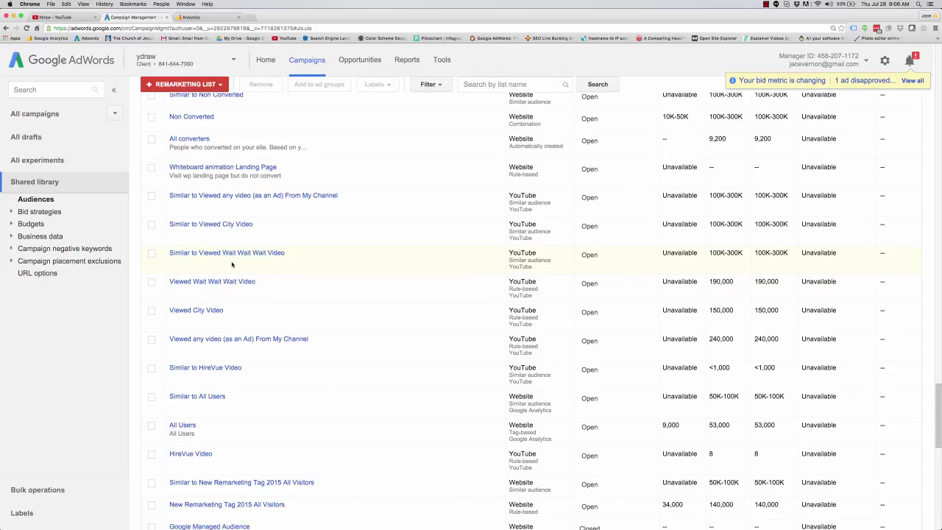
scroll(232, 264, "down", 2)
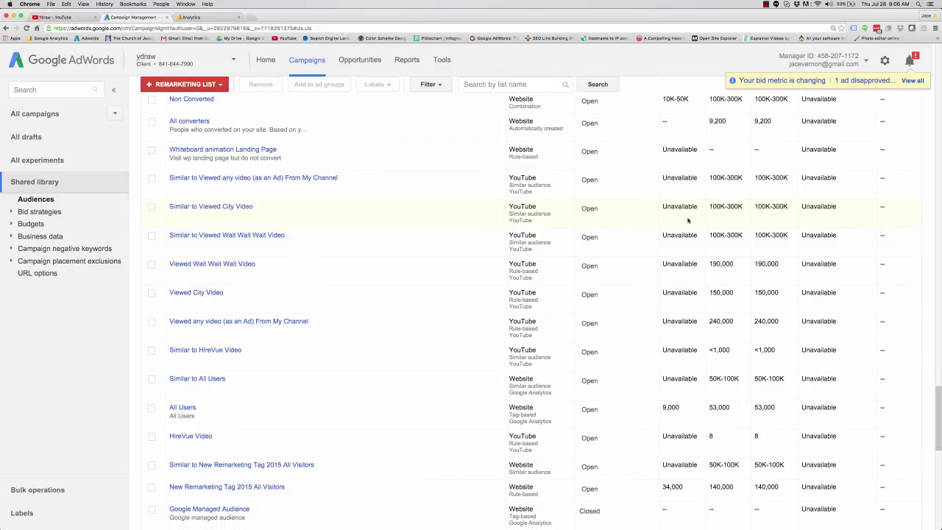
scroll(688, 220, "down", 15)
scroll(689, 220, "up", 15)
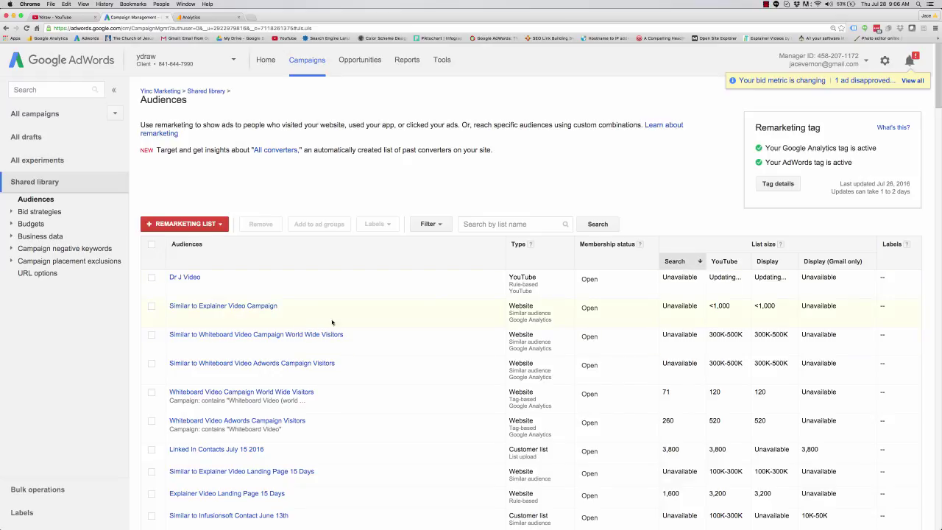
scroll(613, 324, "down", 5)
scroll(613, 324, "down", 15)
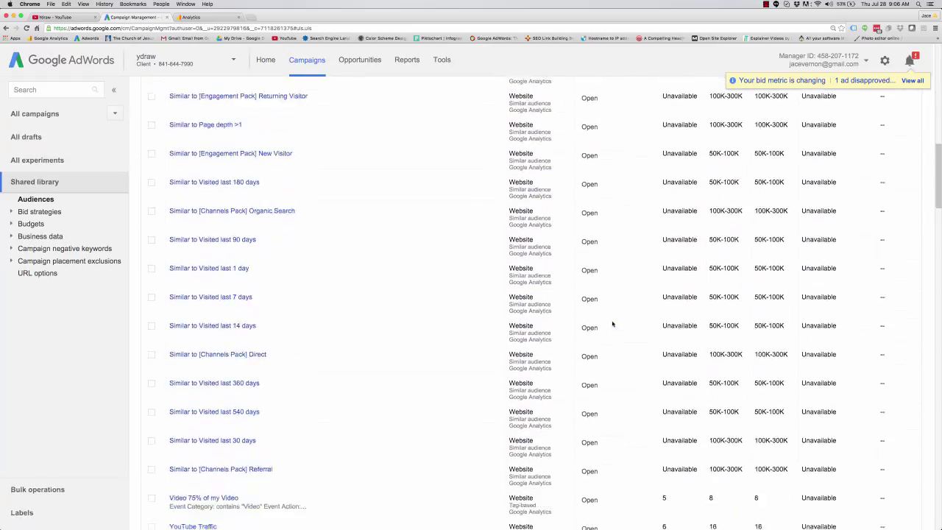
scroll(612, 324, "down", 10)
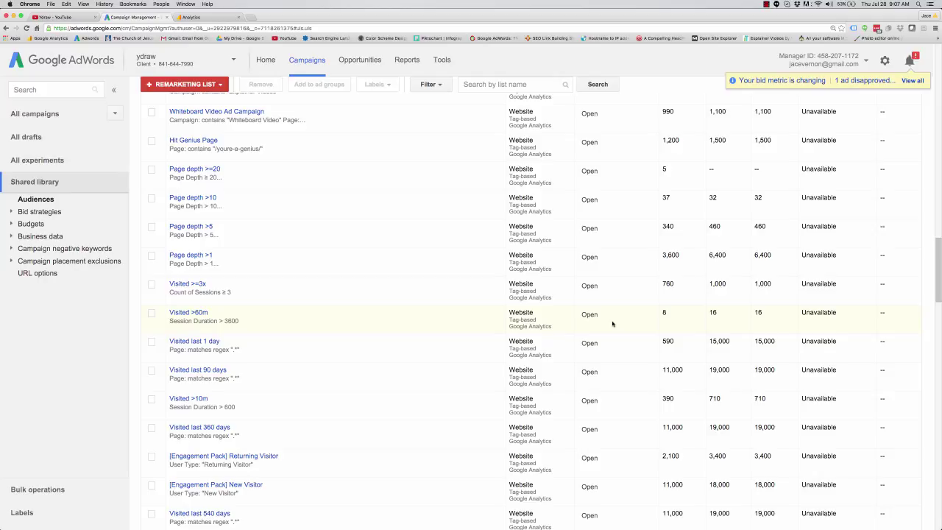
scroll(613, 324, "down", 10)
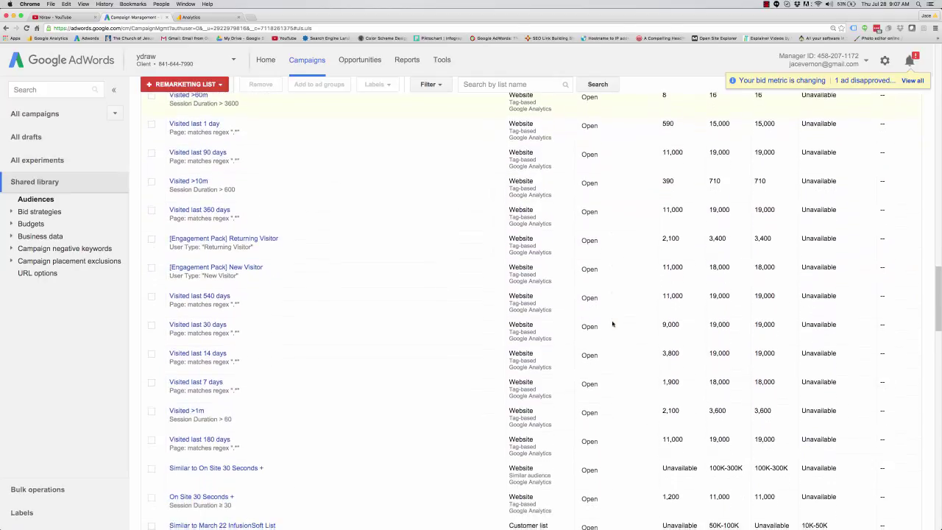
scroll(613, 324, "down", 5)
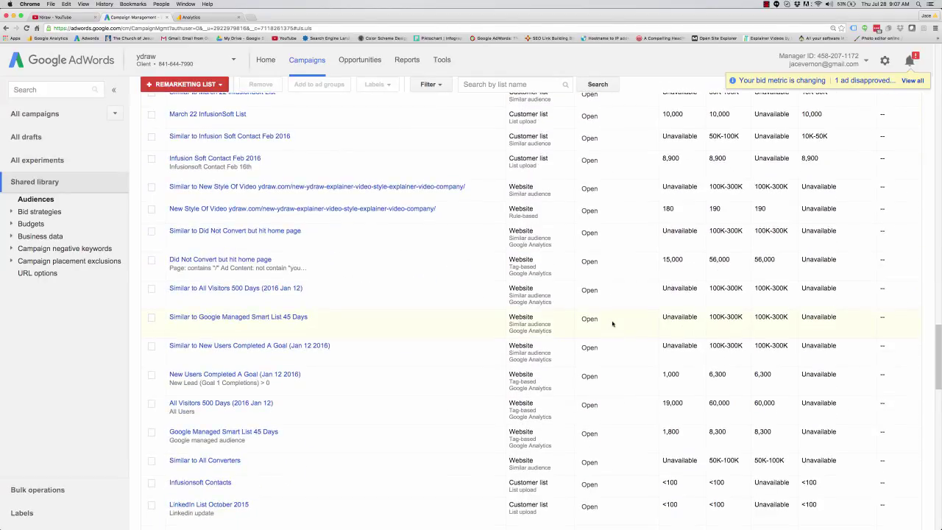
scroll(613, 323, "down", 6)
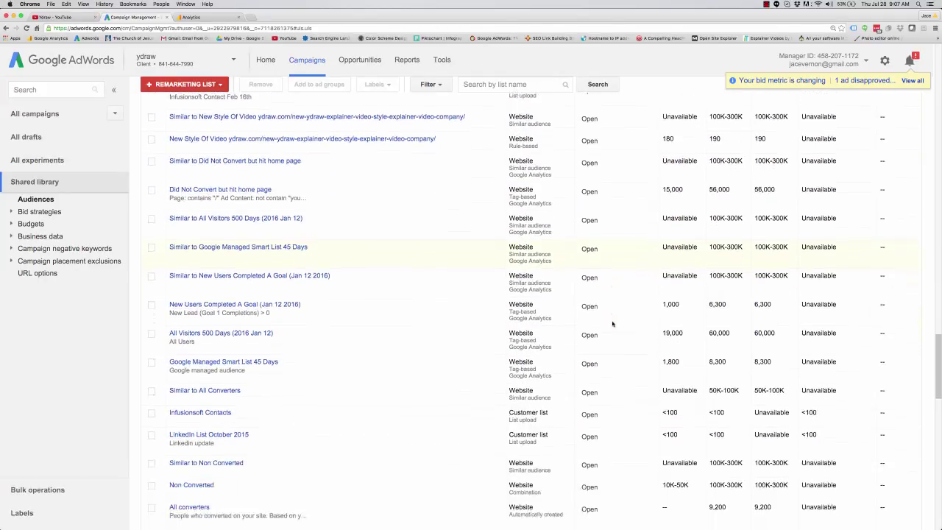